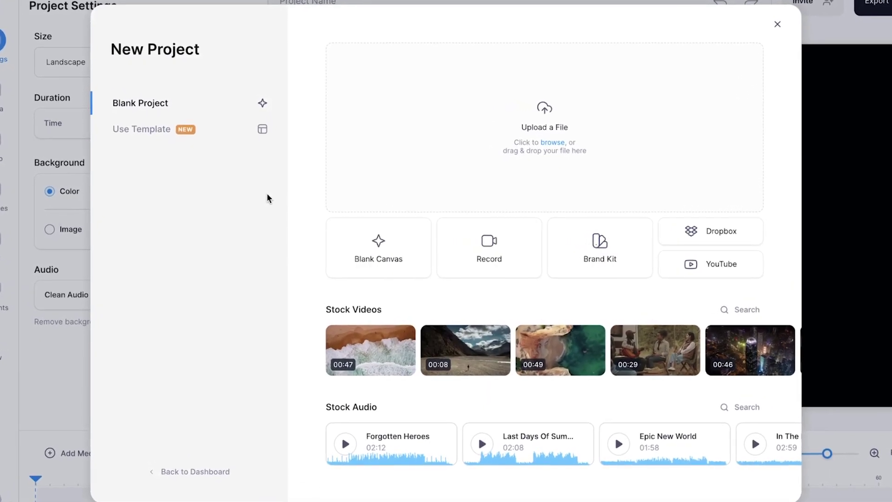
Step: Upload Promo NL.mov from the Content folder into a new blank project
{"action": "left_click", "coordinate": [408, 141]}
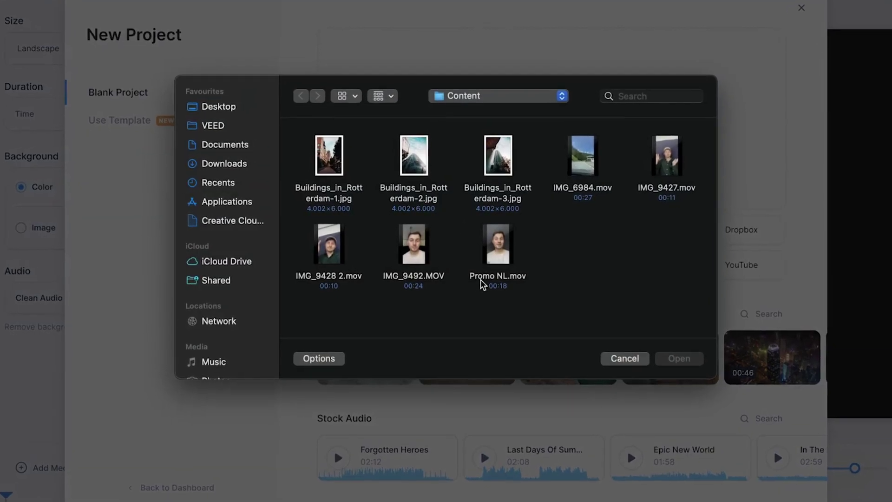
{"action": "left_click", "coordinate": [481, 280]}
{"action": "left_click", "coordinate": [704, 362]}
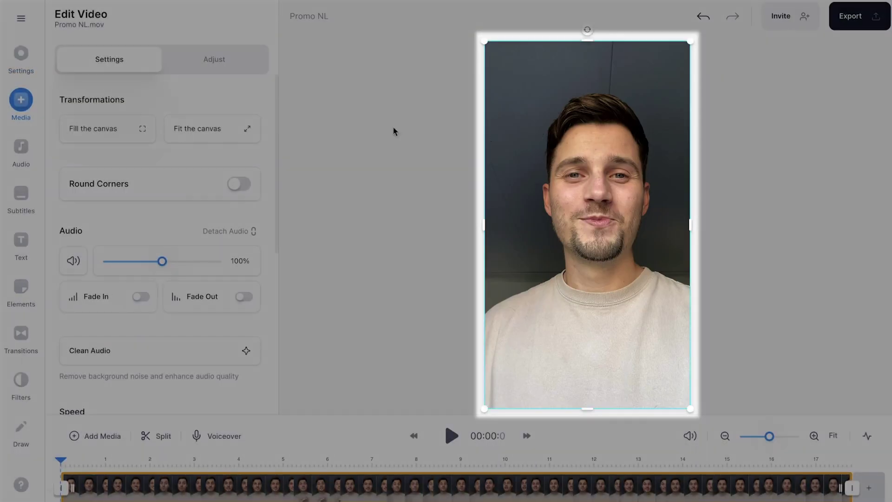
Step: Switch on Remove Background for Promo NL.mov so the speaker stands on plain black
{"action": "scroll", "coordinate": [169, 91], "scroll_direction": "down", "scroll_amount": 6}
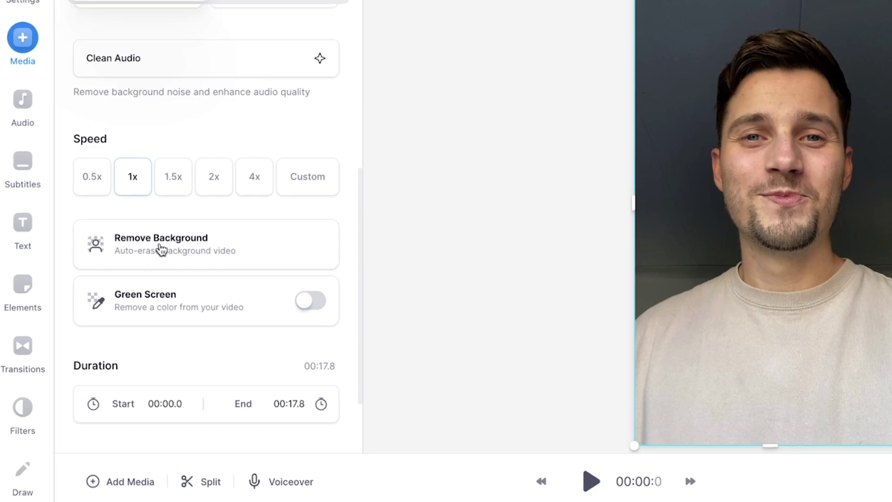
{"action": "left_click", "coordinate": [157, 239]}
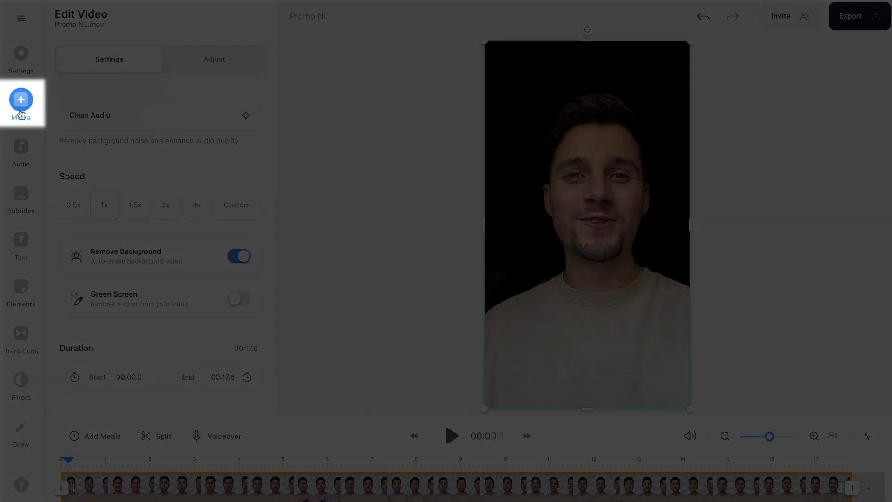
Step: Upload the Buildings_in_Rotterdam-3.jpg photo onto the canvas
{"action": "left_click", "coordinate": [21, 112]}
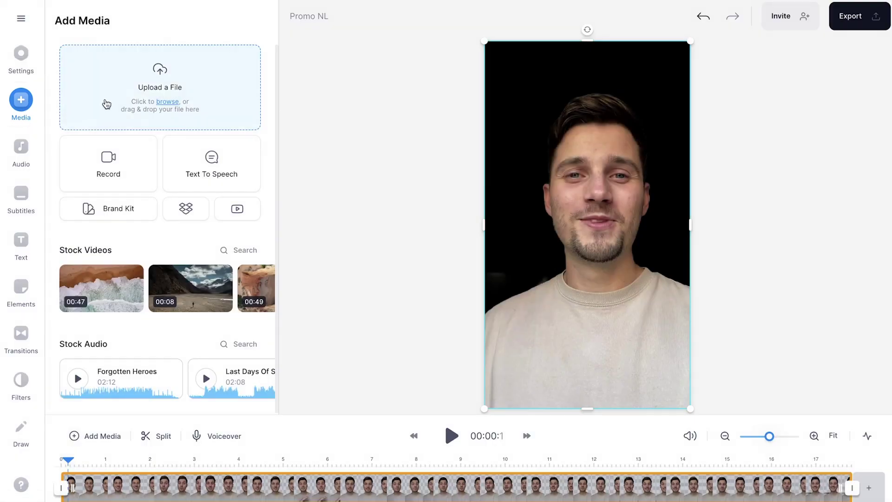
{"action": "left_click", "coordinate": [106, 103]}
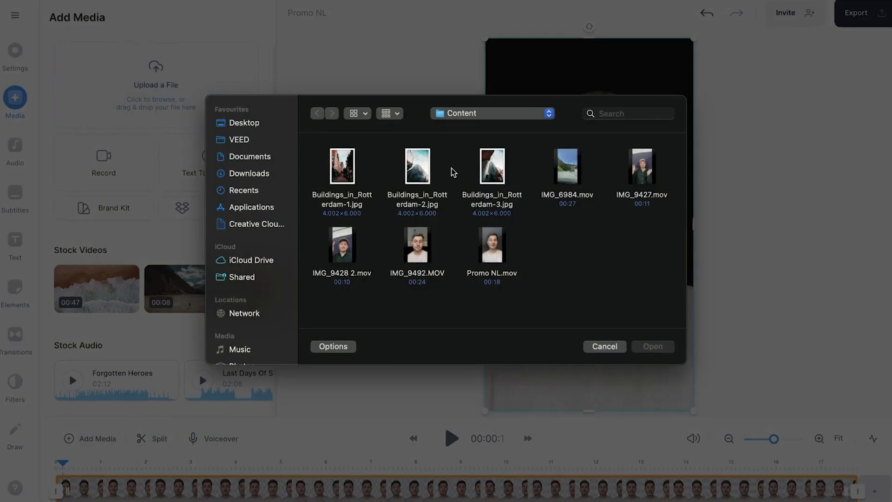
{"action": "left_click", "coordinate": [494, 195]}
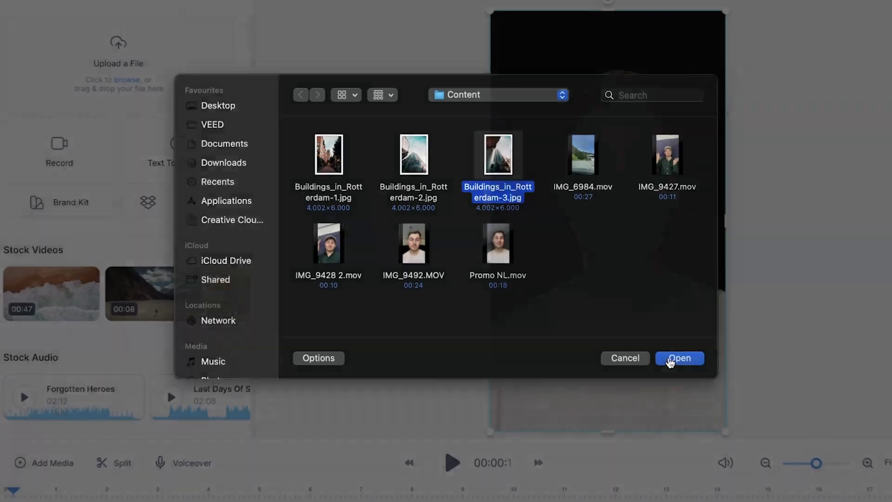
{"action": "left_click", "coordinate": [668, 359]}
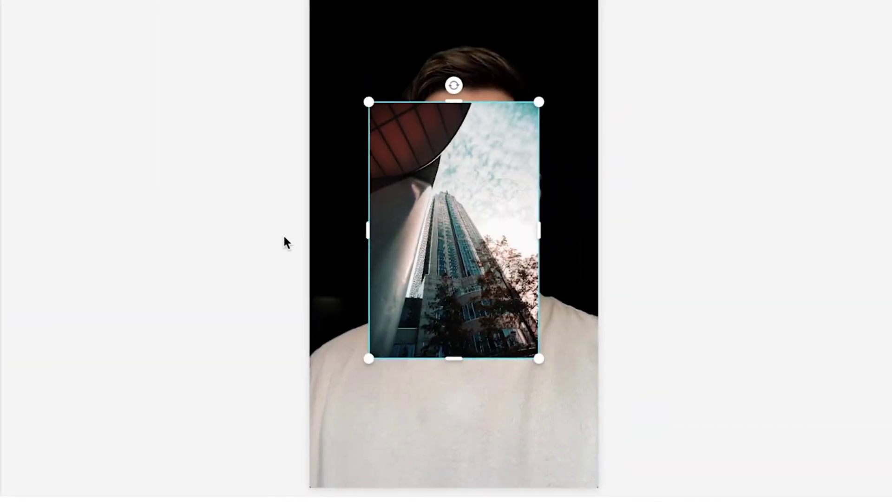
Step: Send the building photo to the back, stretch it to fill the frame, and extend it to 7 seconds
{"action": "right_click", "coordinate": [466, 211]}
{"action": "mouse_move", "coordinate": [549, 257]}
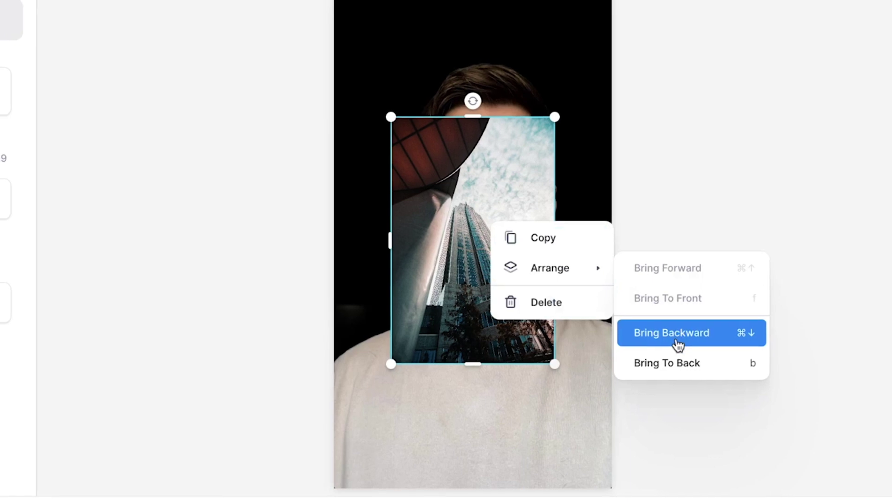
{"action": "left_click", "coordinate": [681, 344]}
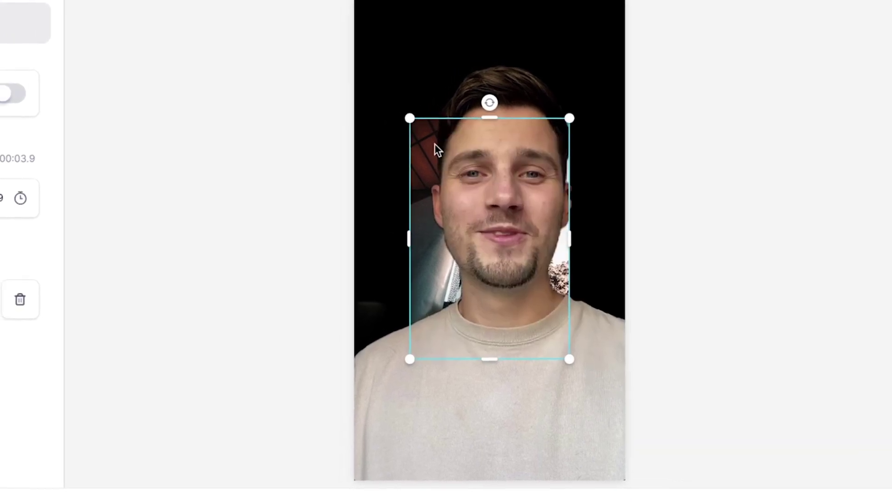
{"action": "left_click_drag", "start_coordinate": [417, 118], "coordinate": [355, 9]}
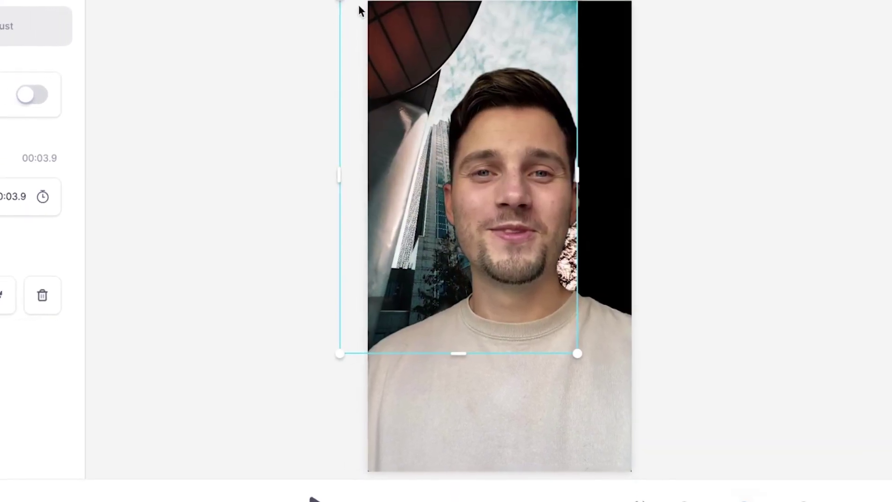
{"action": "left_click_drag", "start_coordinate": [578, 353], "coordinate": [633, 380]}
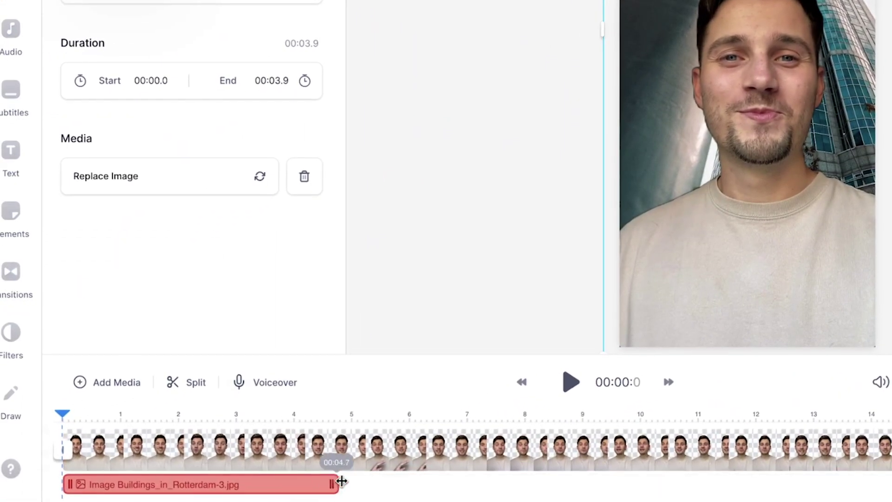
{"action": "left_click_drag", "start_coordinate": [532, 487], "coordinate": [532, 488]}
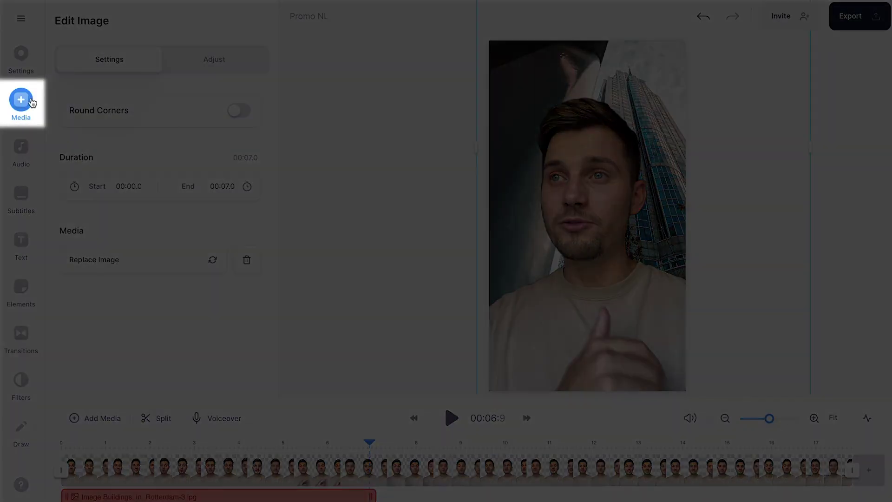
Step: Search stock videos for 'neth' and add the waving Dutch flag clip after the presenter
{"action": "left_click", "coordinate": [31, 102]}
{"action": "scroll", "coordinate": [158, 139], "scroll_direction": "down", "scroll_amount": 1}
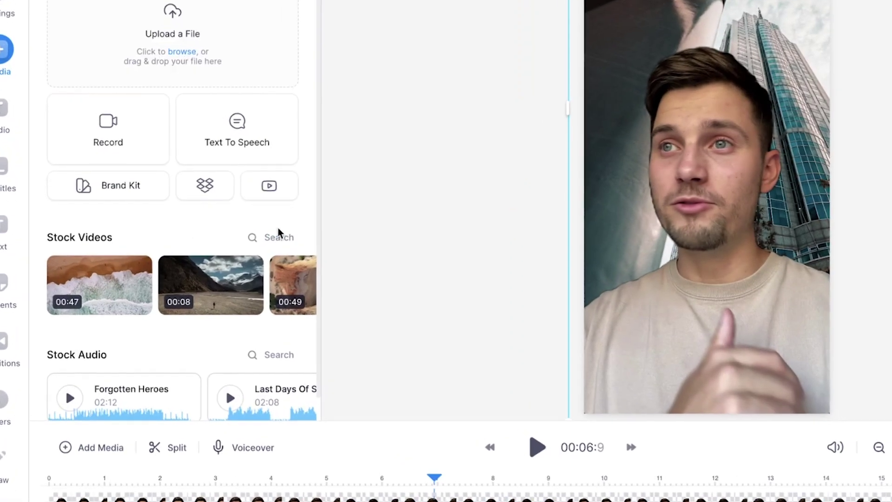
{"action": "left_click", "coordinate": [239, 230]}
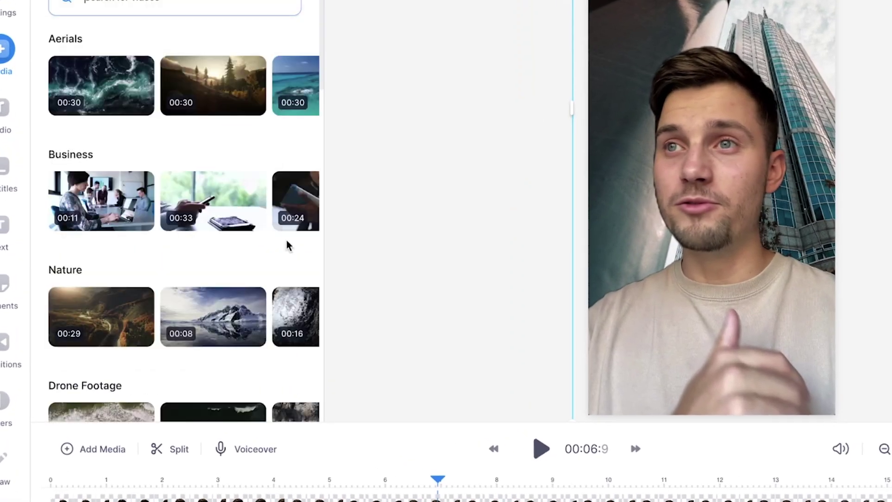
{"action": "scroll", "coordinate": [217, 153], "scroll_direction": "down", "scroll_amount": 2}
{"action": "scroll", "coordinate": [233, 163], "scroll_direction": "down", "scroll_amount": 3}
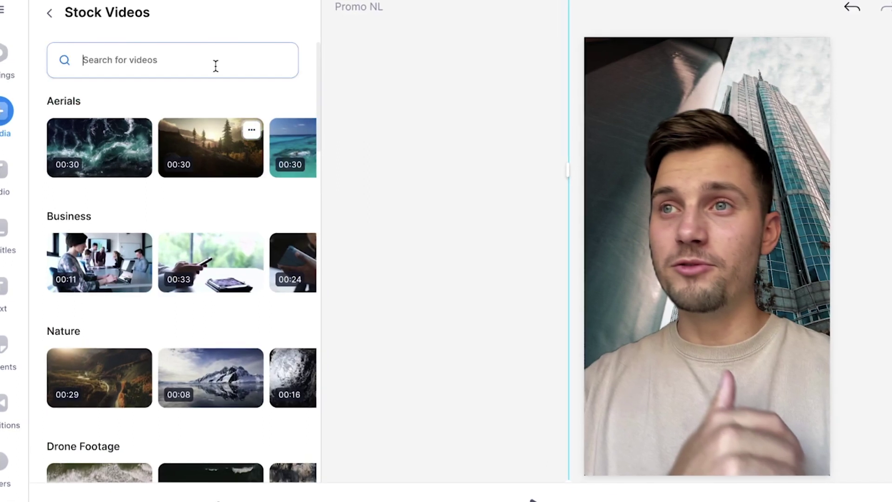
{"action": "type", "text": "netherlands"}
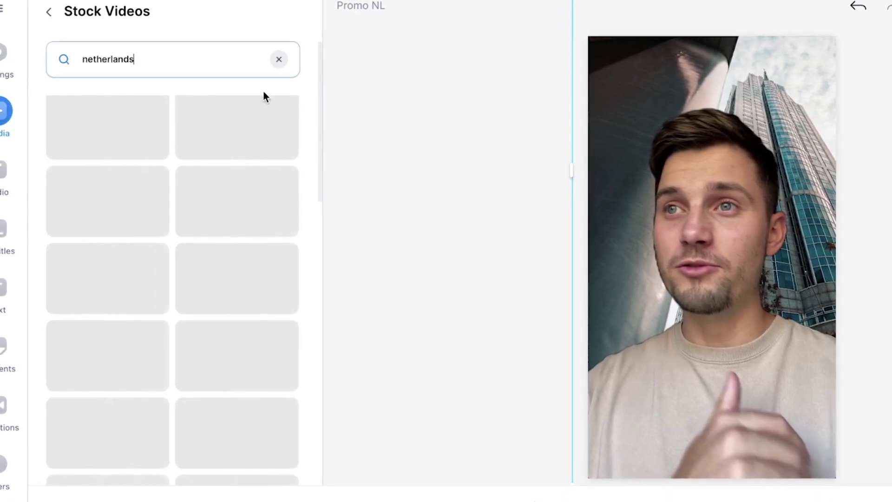
{"action": "scroll", "coordinate": [206, 195], "scroll_direction": "down", "scroll_amount": 5}
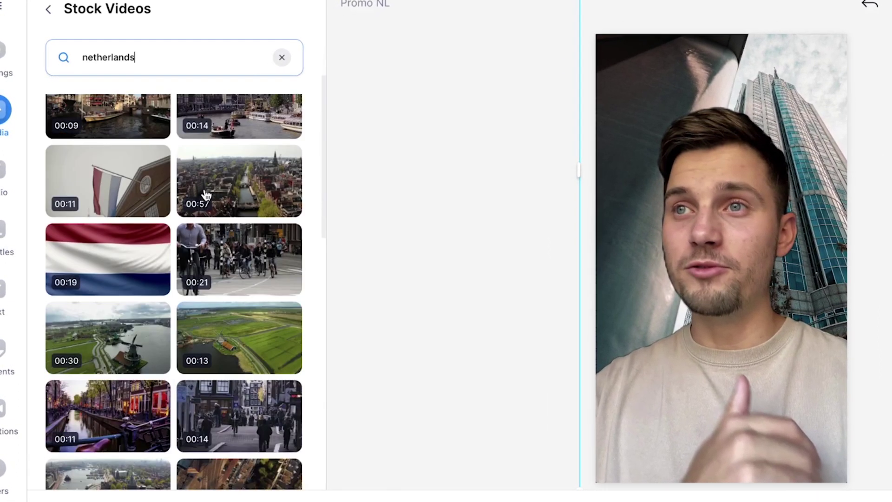
{"action": "scroll", "coordinate": [208, 194], "scroll_direction": "up", "scroll_amount": 3}
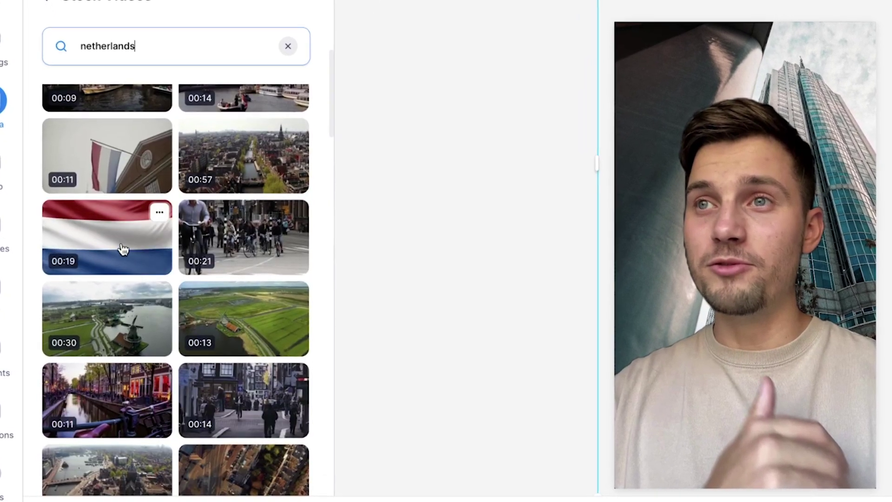
{"action": "mouse_move", "coordinate": [125, 251]}
{"action": "left_mouse_down"}
{"action": "mouse_move", "coordinate": [580, 231]}
{"action": "mouse_move", "coordinate": [668, 249]}
{"action": "mouse_move", "coordinate": [278, 209]}
{"action": "mouse_move", "coordinate": [139, 251]}
{"action": "mouse_move", "coordinate": [129, 237]}
{"action": "left_mouse_up"}
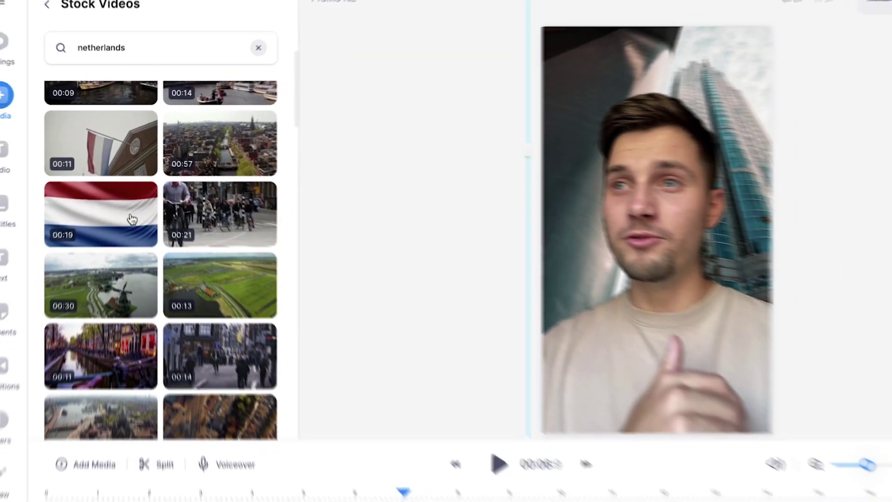
{"action": "left_click", "coordinate": [128, 238]}
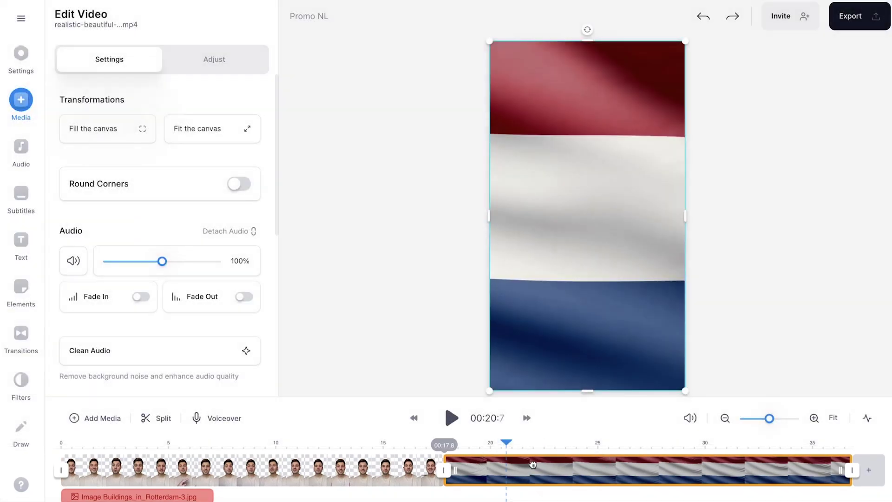
Step: Move the flag clip to a lower track from about 7 s, preview it, and enlarge it to fill the frame
{"action": "left_click_drag", "start_coordinate": [533, 464], "coordinate": [370, 489]}
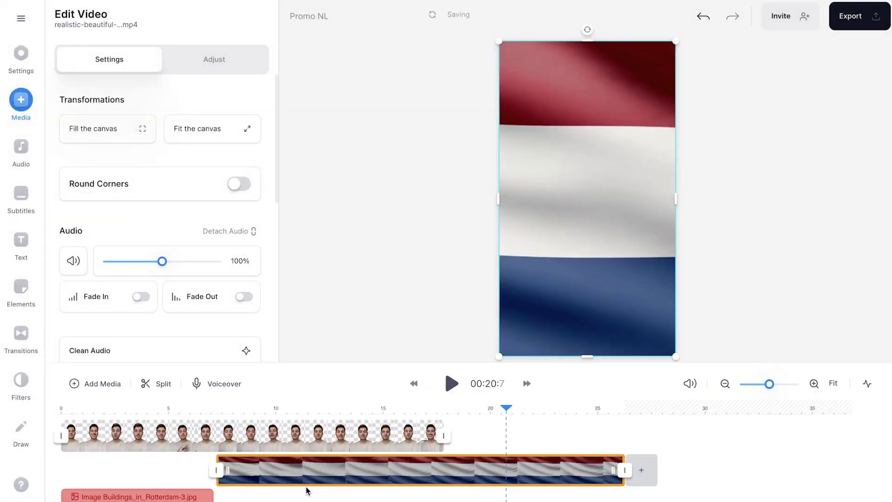
{"action": "left_click", "coordinate": [293, 411]}
{"action": "left_click_drag", "start_coordinate": [293, 416], "coordinate": [229, 413]}
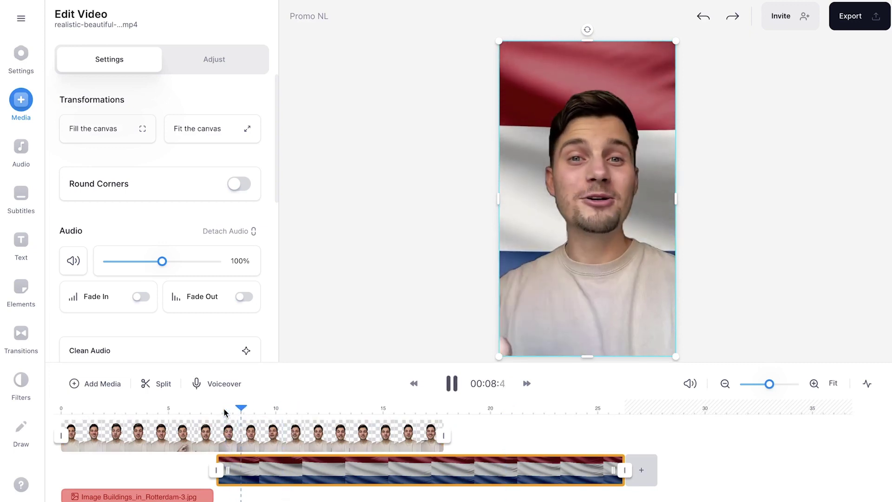
{"action": "key", "text": "space"}
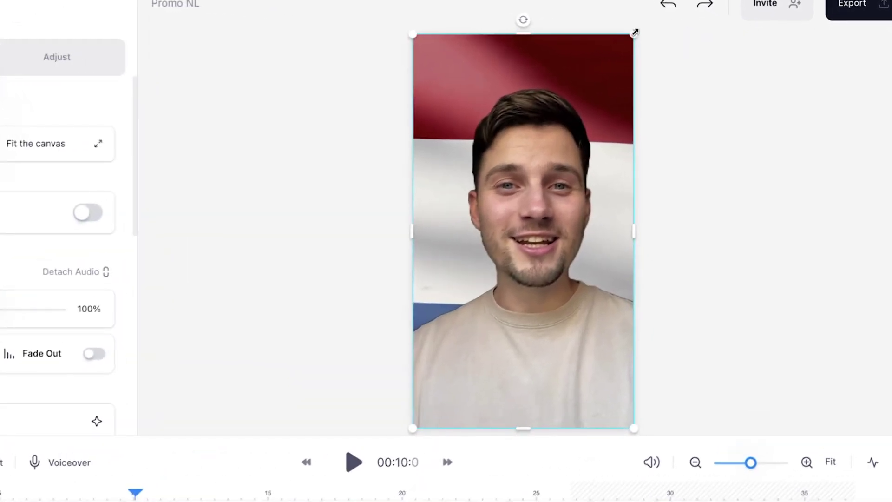
{"action": "left_click_drag", "start_coordinate": [635, 32], "coordinate": [686, 2]}
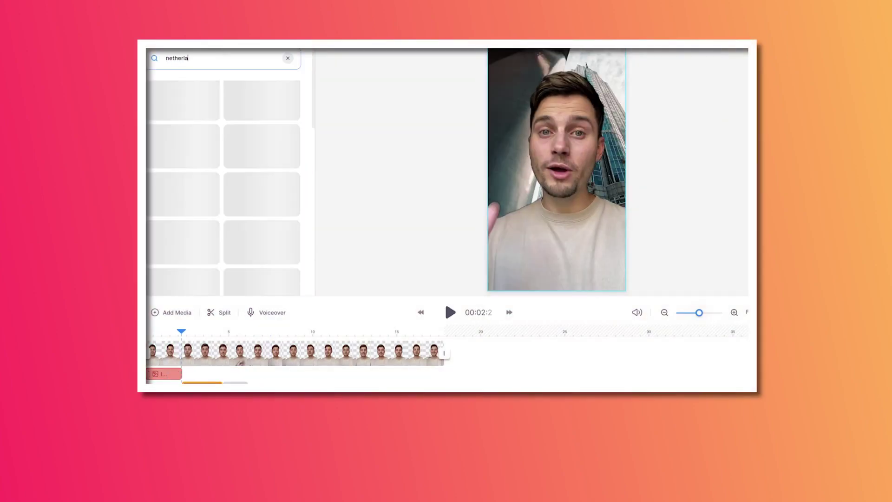
Step: Add windmill, bridge and airplane stock clips after the flag, ending with a 'Thanks for watching!' text
{"action": "left_click", "coordinate": [255, 190]}
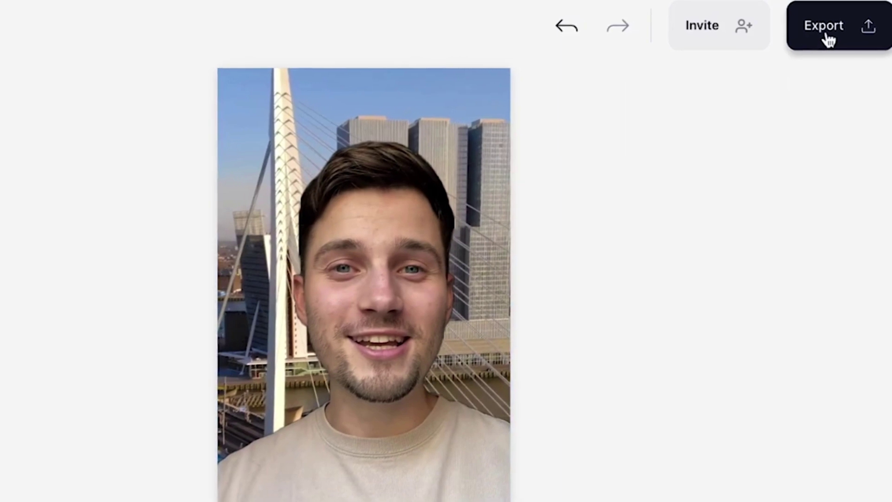
Step: Export the 17-second video with the HD quality preset
{"action": "left_click", "coordinate": [826, 39]}
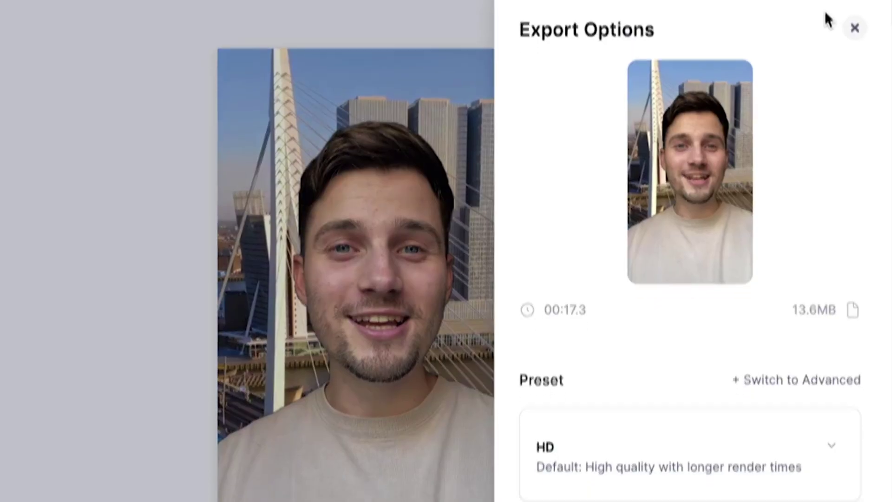
{"action": "left_click", "coordinate": [632, 241]}
{"action": "scroll", "coordinate": [636, 241], "scroll_direction": "down", "scroll_amount": 3}
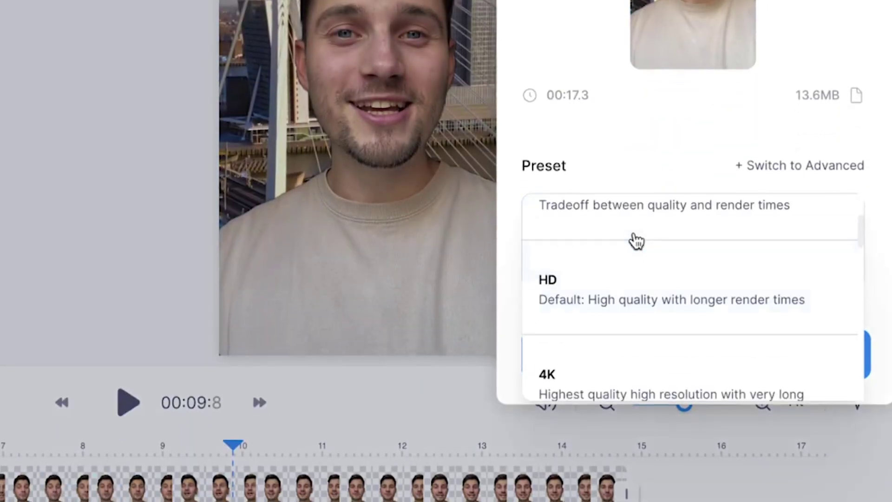
{"action": "left_click", "coordinate": [607, 284]}
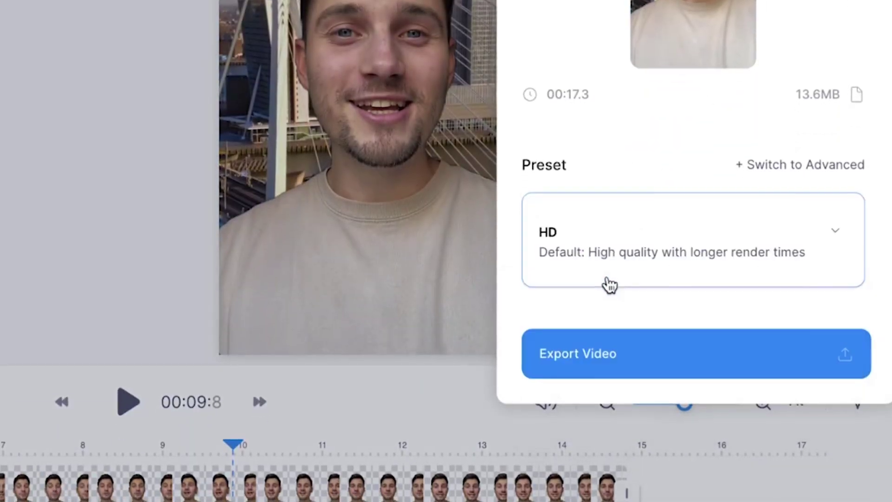
{"action": "left_click", "coordinate": [636, 353]}
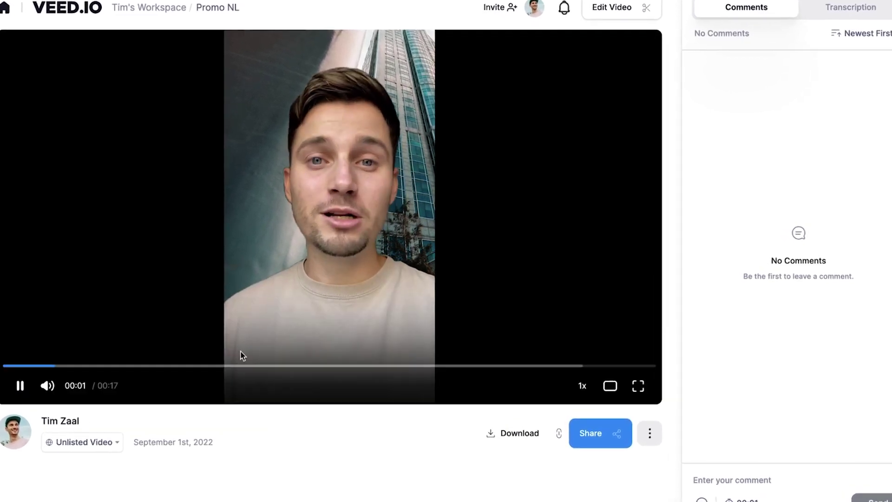
Step: Open Share Video from the exported video's page, view the Social tab, then switch to Embed
{"action": "left_click", "coordinate": [234, 365]}
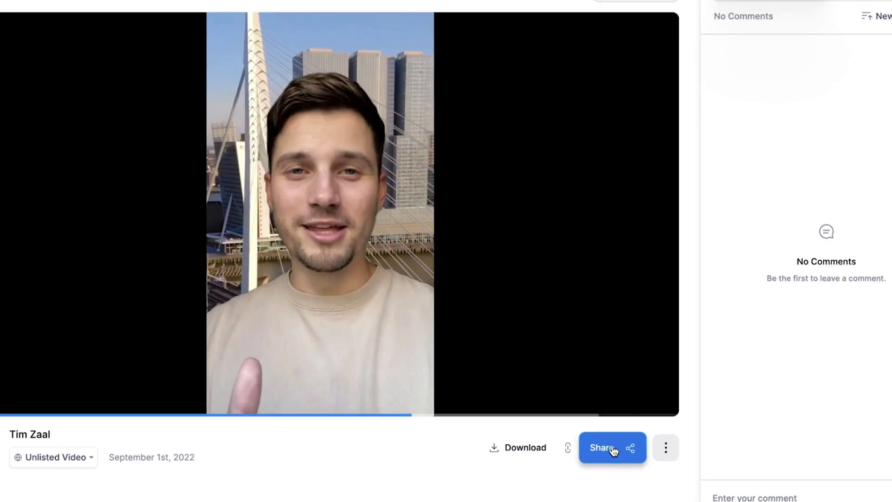
{"action": "left_click", "coordinate": [607, 445]}
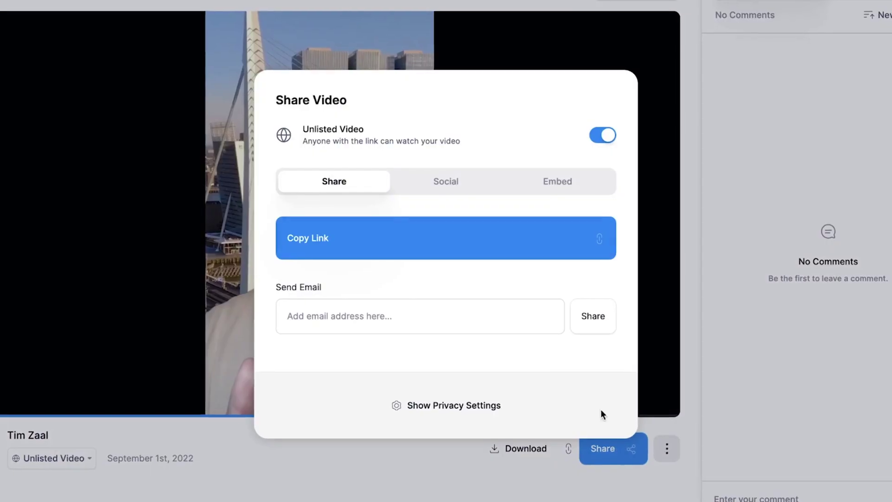
{"action": "left_click", "coordinate": [423, 181]}
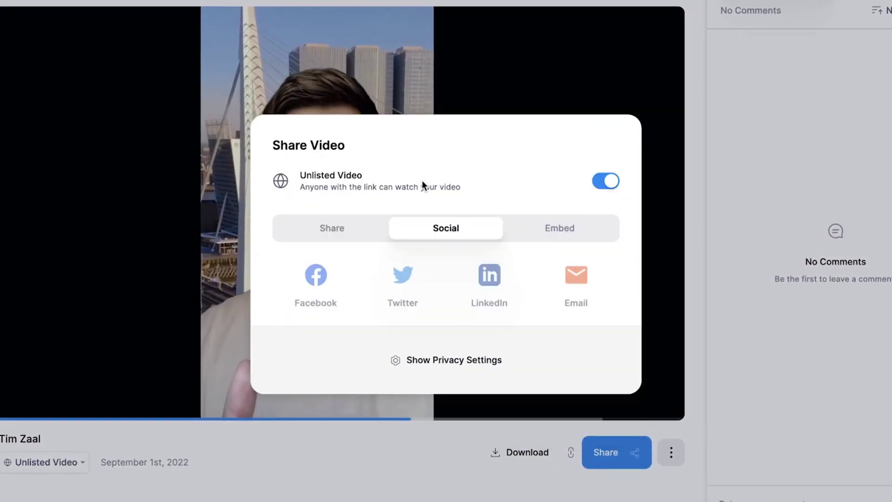
{"action": "left_click", "coordinate": [562, 227]}
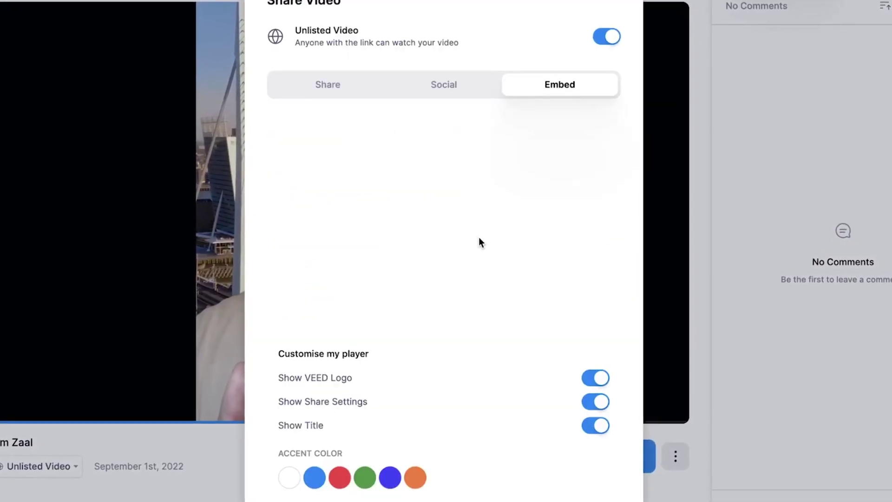